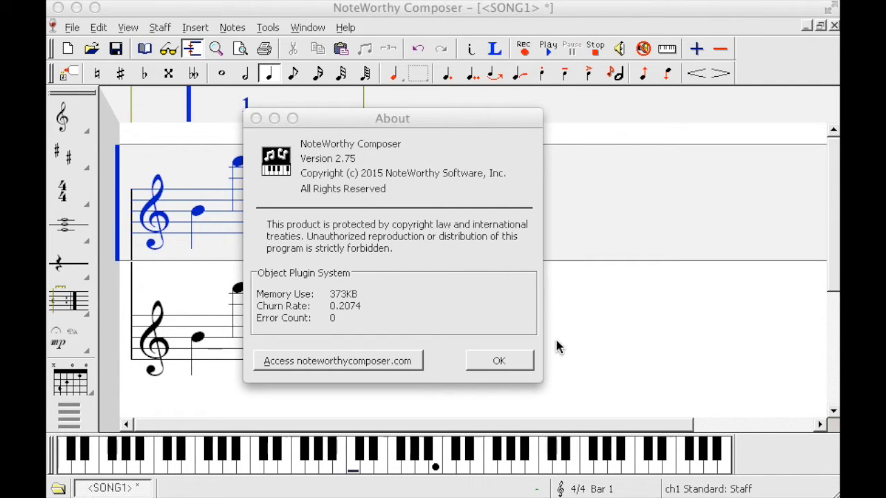
Step: Dismiss the version information and review the installed object types in the object manager
left_click(499, 361)
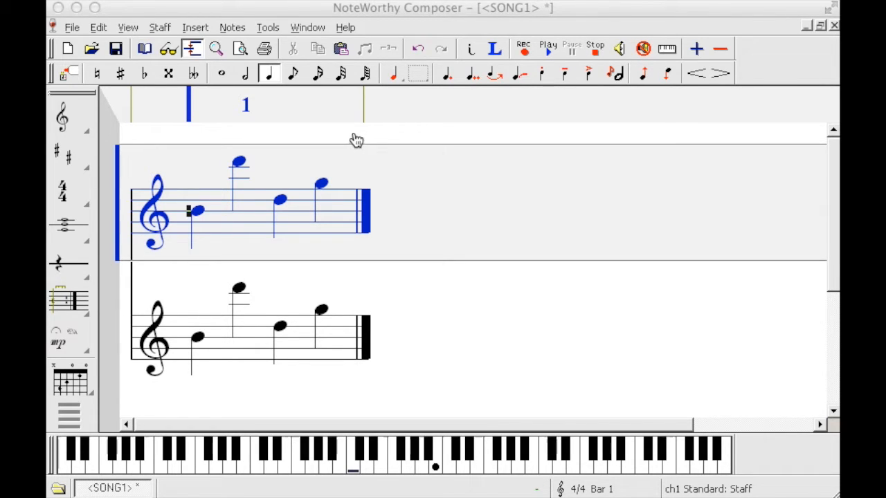
left_click(272, 29)
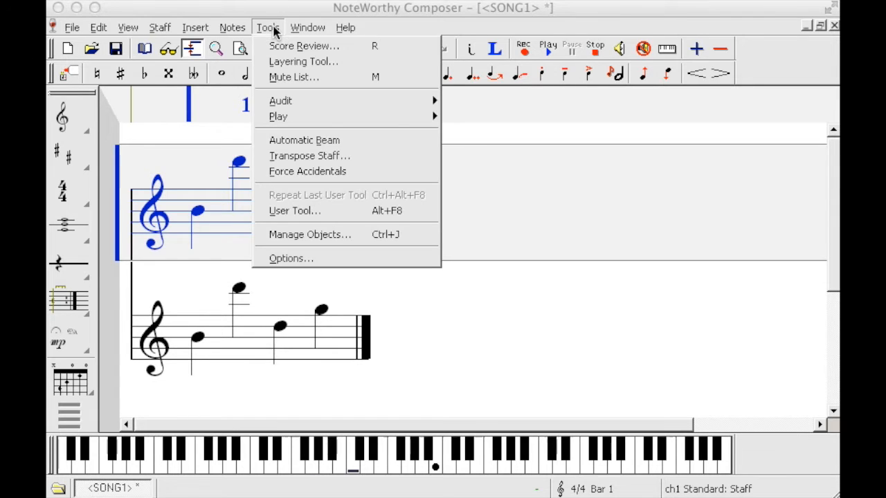
left_click(322, 234)
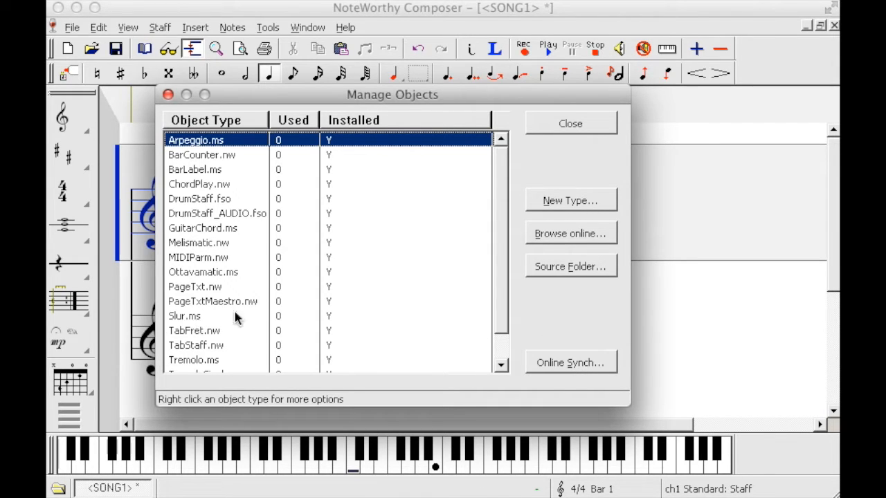
left_click(580, 125)
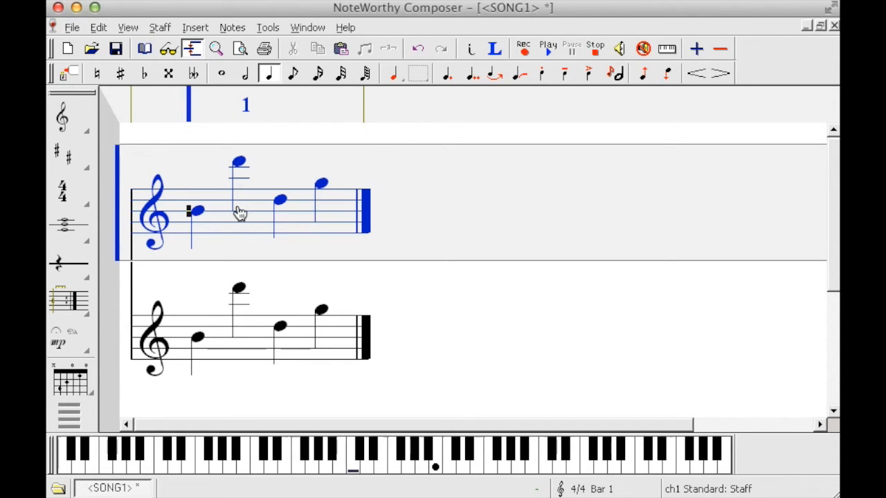
Step: Apply a standard slur to the first three notes of the upper staff so it ends on the fourth
left_click_drag(192, 209, 283, 207)
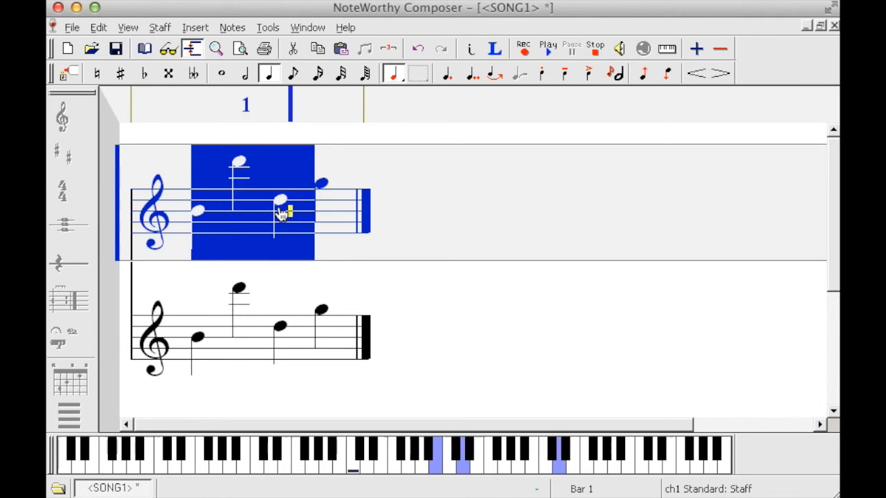
left_click(234, 29)
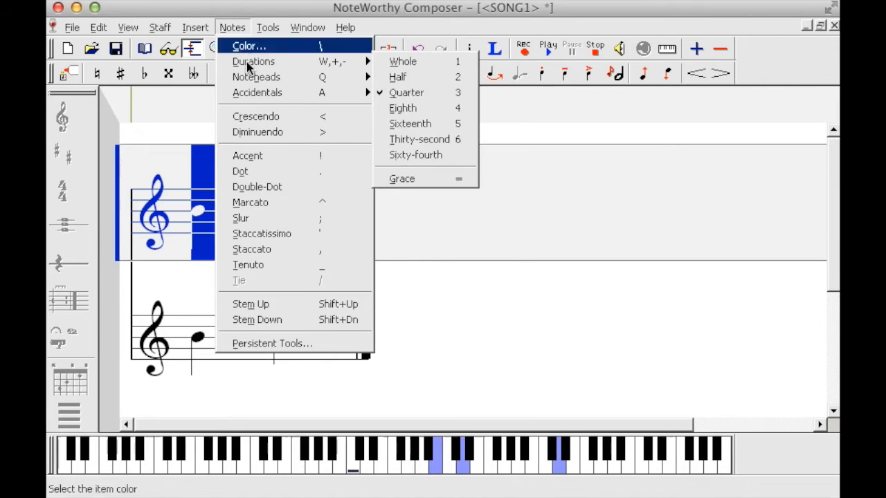
left_click(268, 217)
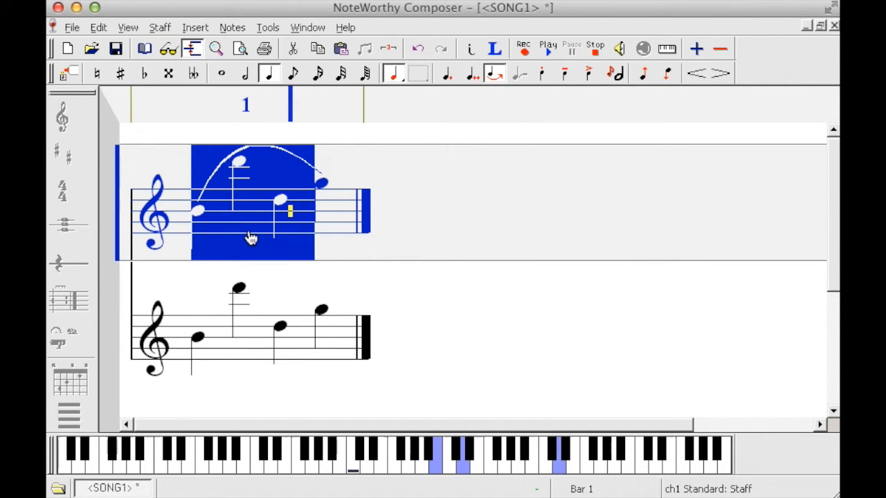
Step: Insert a Slur.ms user object with default settings before the first note of the lower staff
left_click(181, 339)
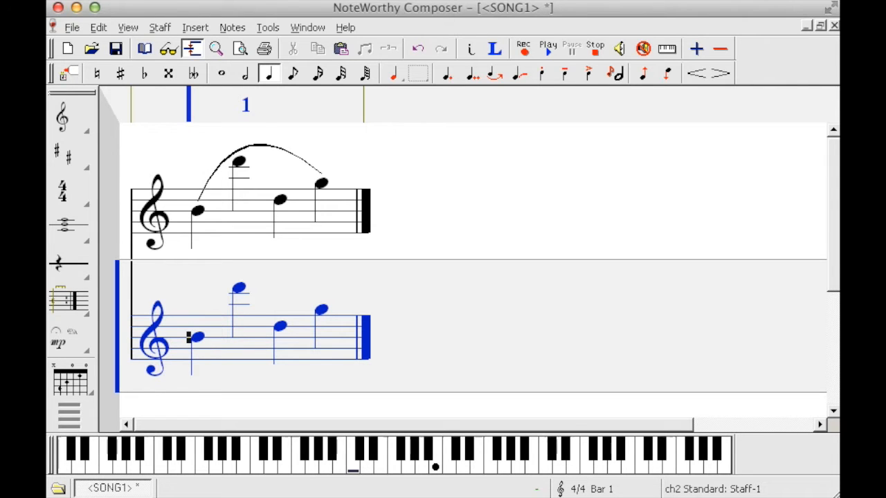
left_click(195, 27)
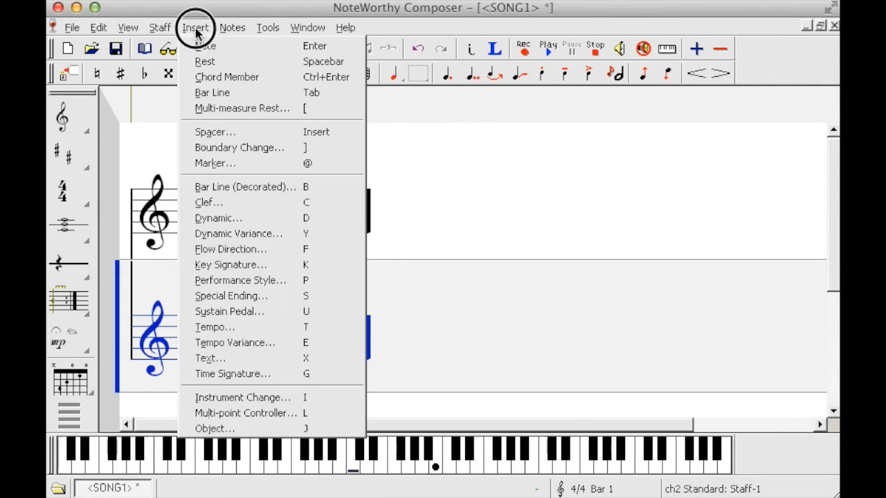
left_click(246, 429)
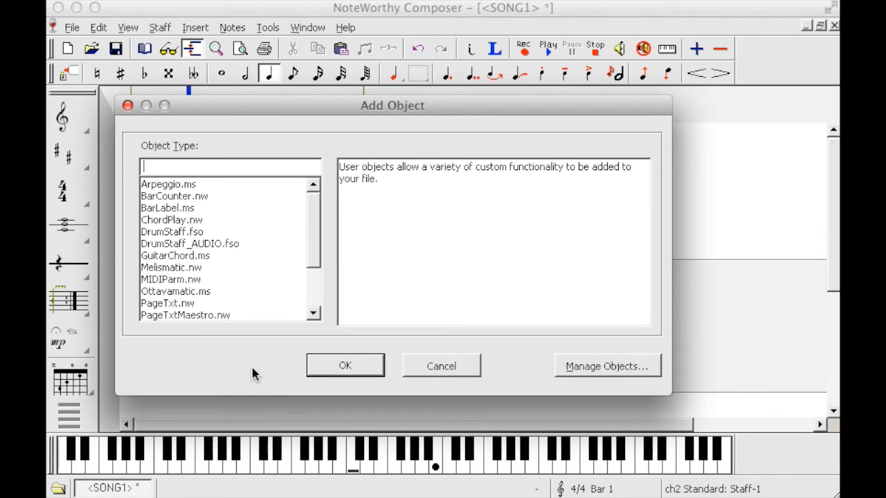
type("sl")
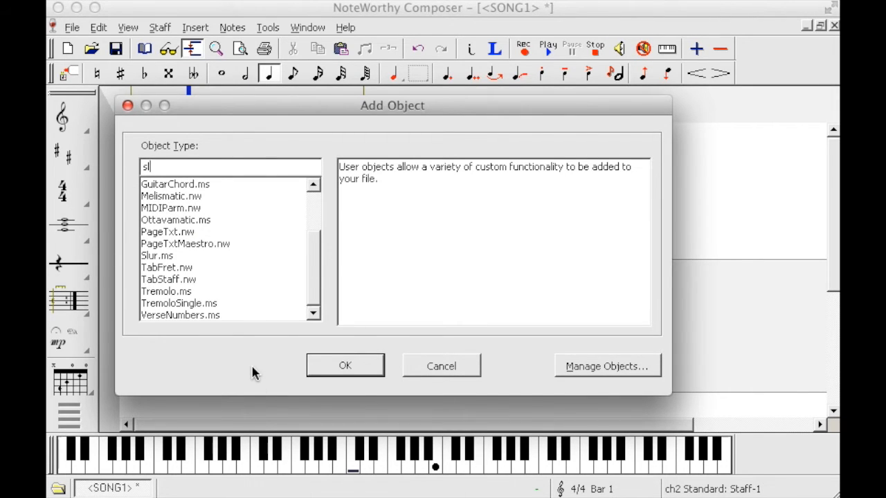
key("Down")
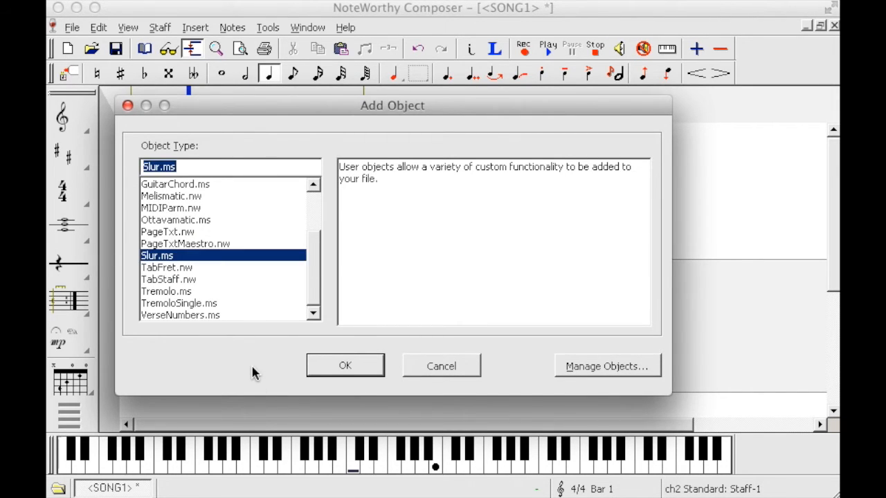
double_click(155, 256)
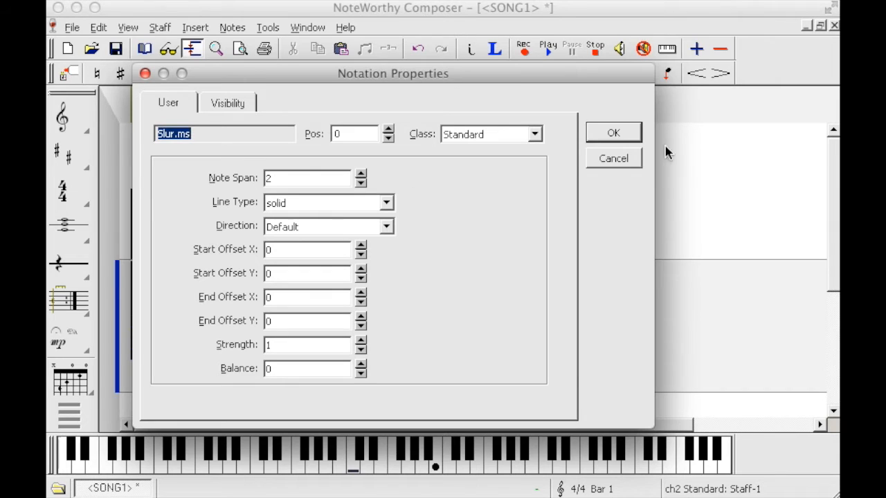
left_click(612, 134)
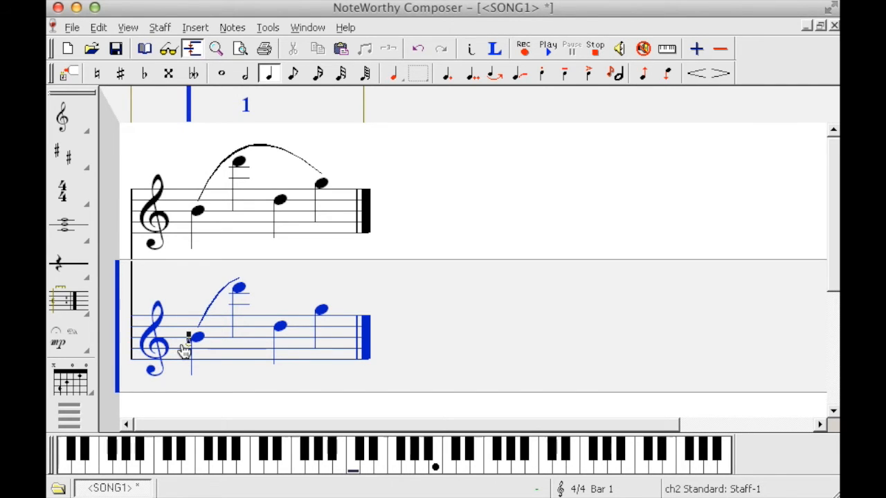
Step: Select the lower staff's Slur.ms object and set its Span parameter to 4
left_click_drag(183, 351, 184, 350)
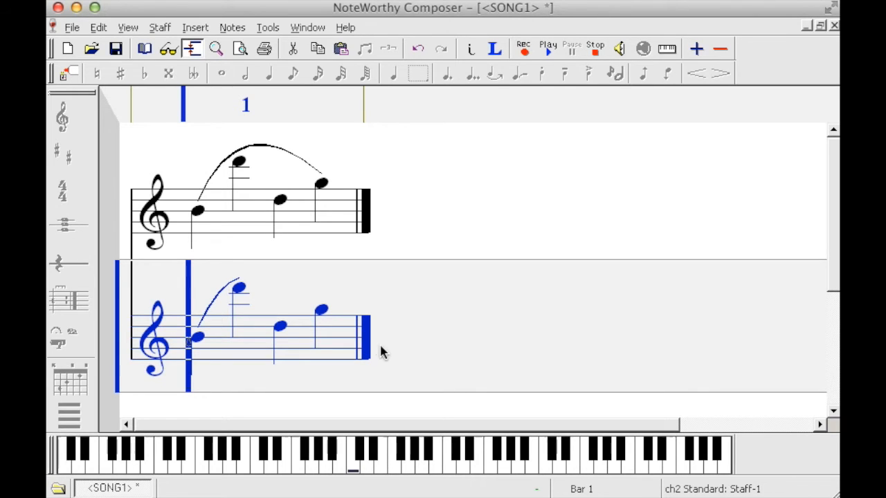
key("shift+F10")
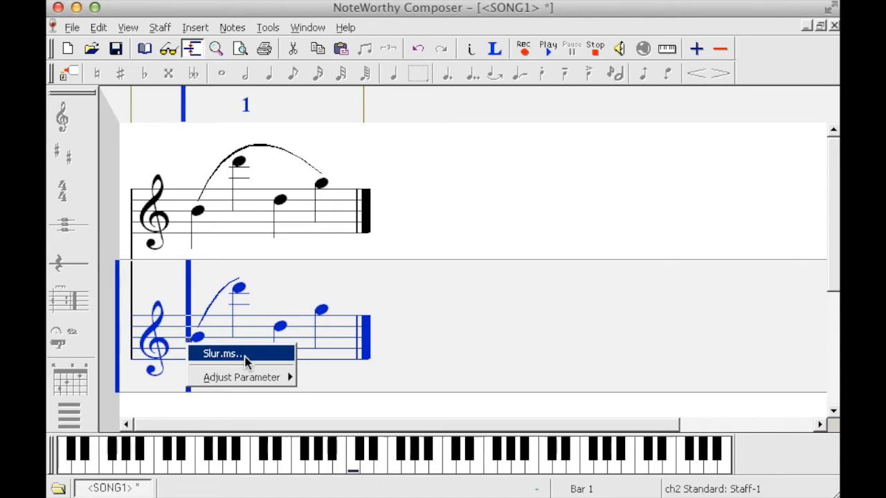
mouse_move(251, 380)
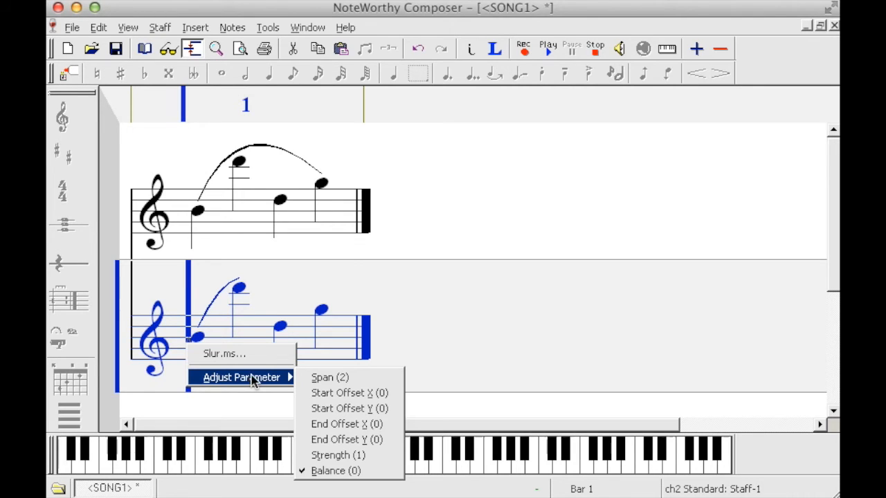
left_click(329, 380)
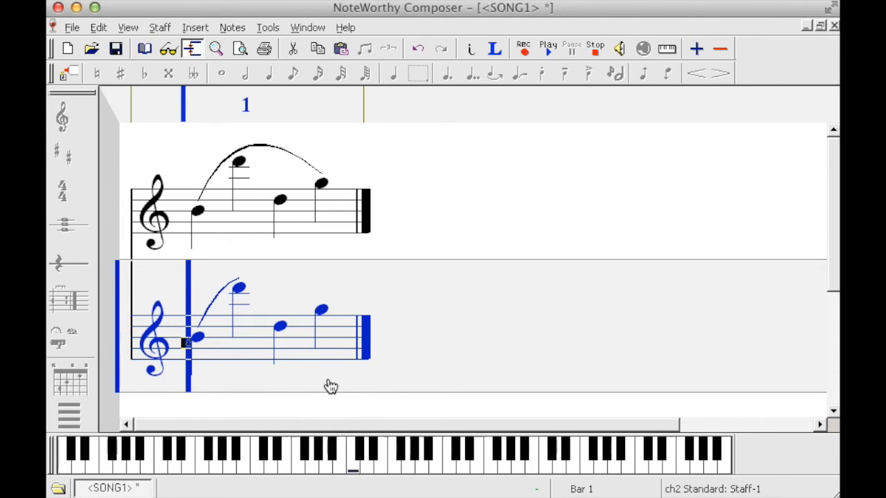
key("plus")
key("plus")
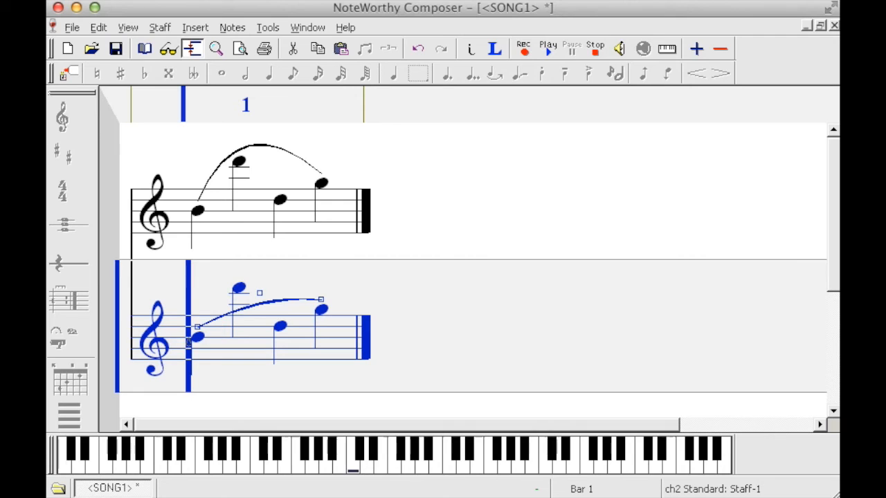
Step: Adjust the lower slur's Strength parameter to 3.5 to make its arc higher
key("shift+F10")
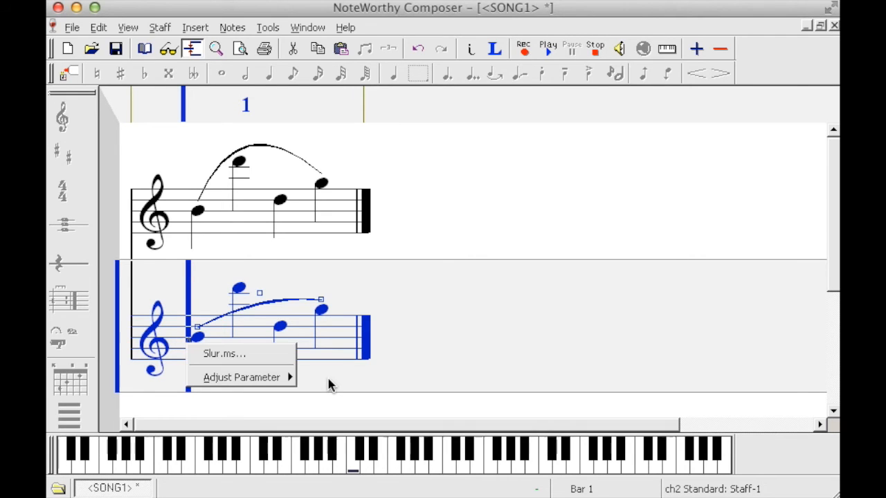
mouse_move(286, 379)
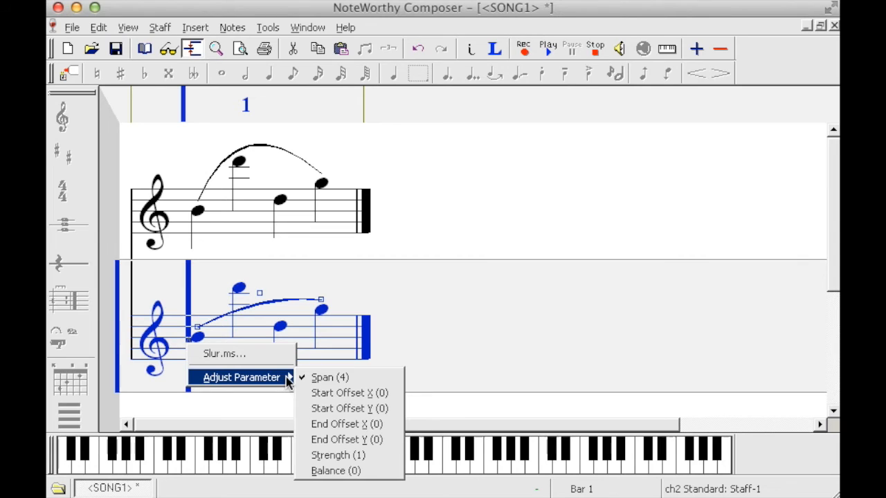
left_click(360, 455)
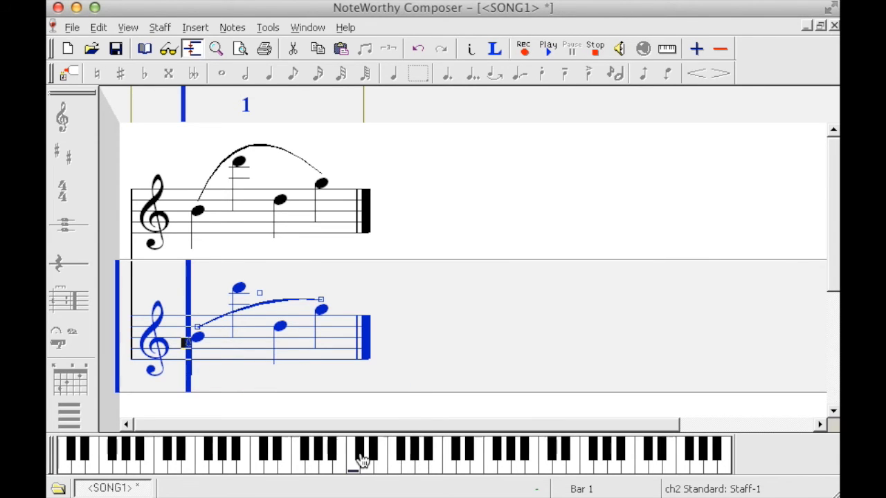
key("Up")
key("Up")
key("Up")
key("Up")
key("Up")
key("Down")
key("Down")
key("Down")
key("Down")
key("Down")
key("Up")
key("Up")
key("Up")
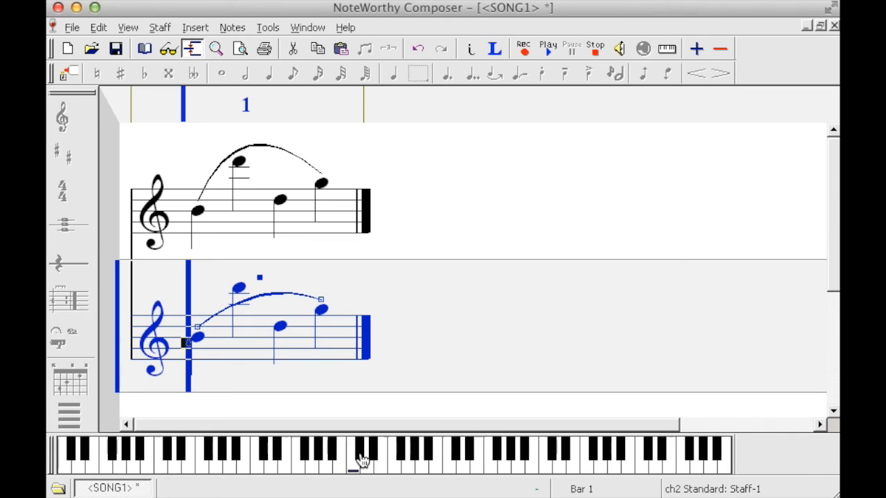
key("Up")
key("Up")
key("Up")
key("Up")
key("Up")
key("Up")
key("Up")
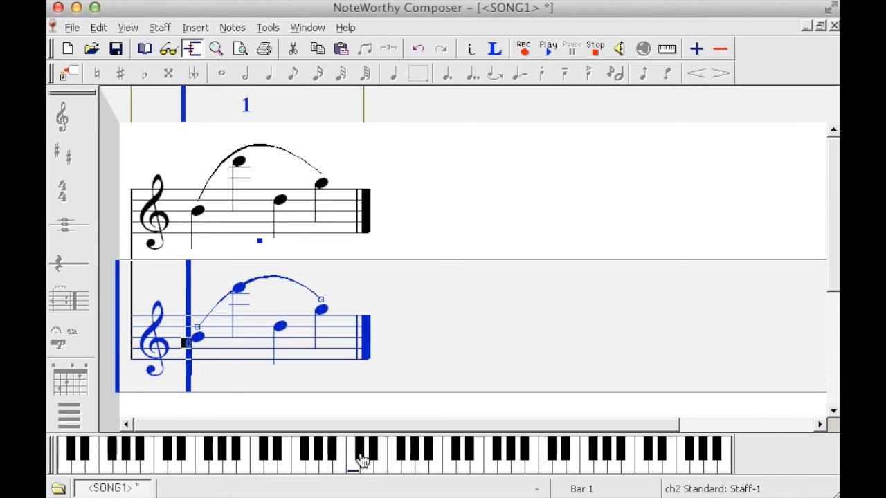
Step: Adjust the lower slur's Balance parameter to -0.35 to shift its peak toward the first note
key("shift+F10")
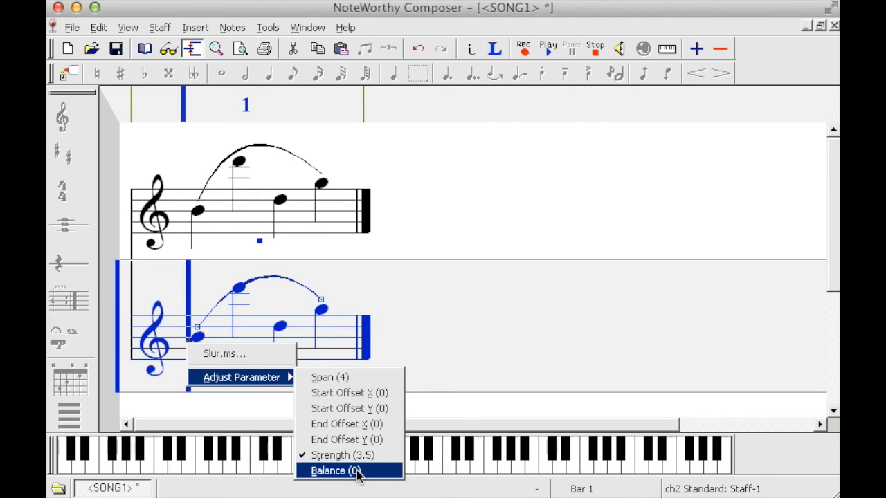
left_click(356, 472)
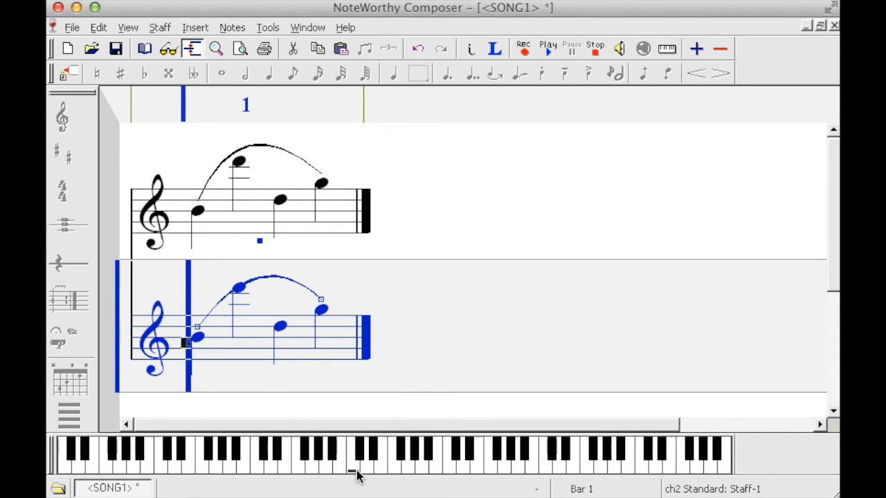
key("minus")
key("minus")
key("minus")
key("minus")
key("minus")
key("minus")
key("minus")
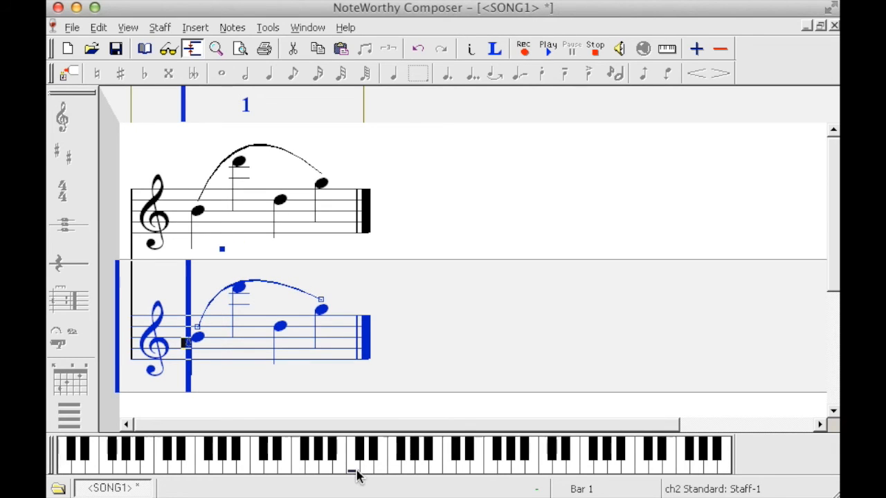
Step: Increase the lower slur's Strength parameter to 4
key("shift+F10")
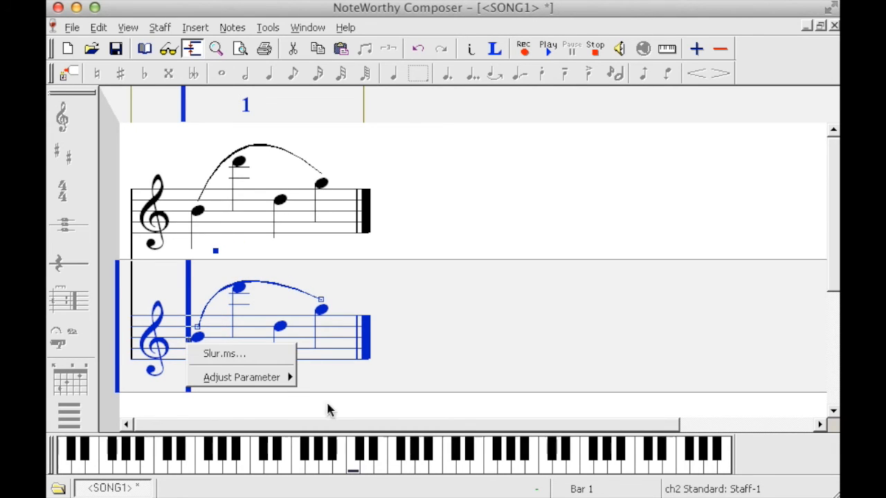
left_click(348, 455)
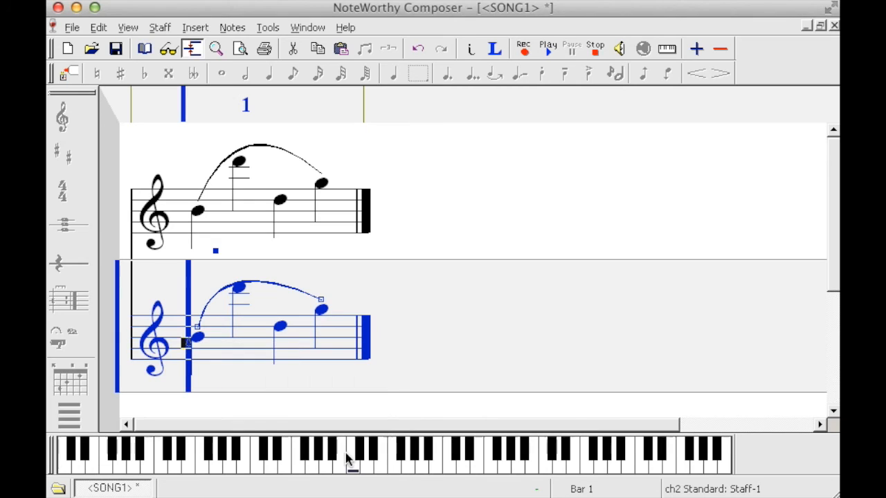
key("plus")
key("plus")
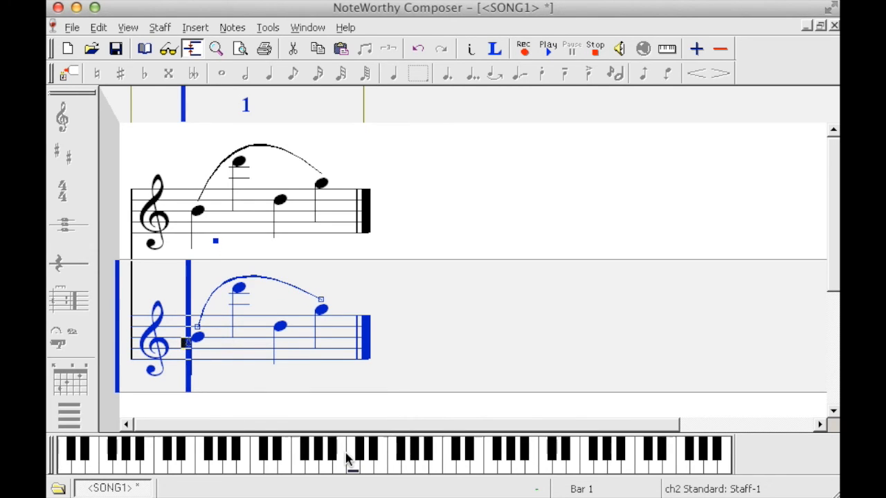
Step: Increase the lower slur's End Offset Y to raise its end slightly above the fourth note
key("shift+F10")
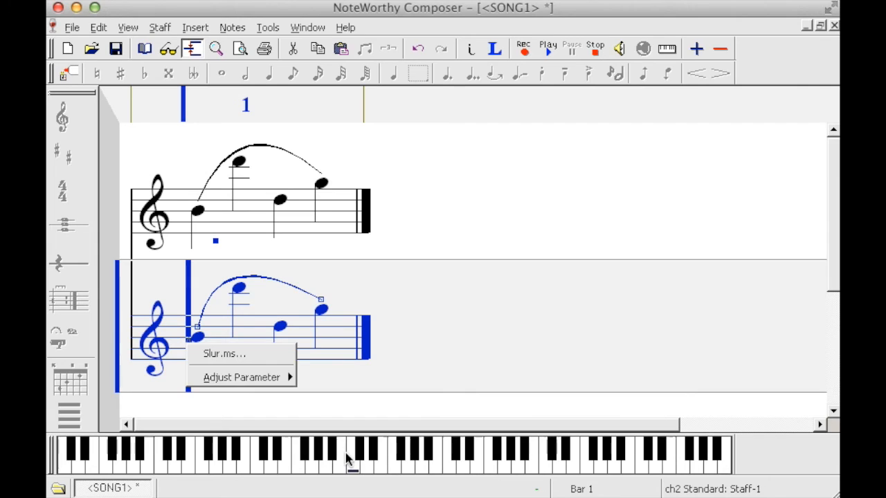
mouse_move(286, 384)
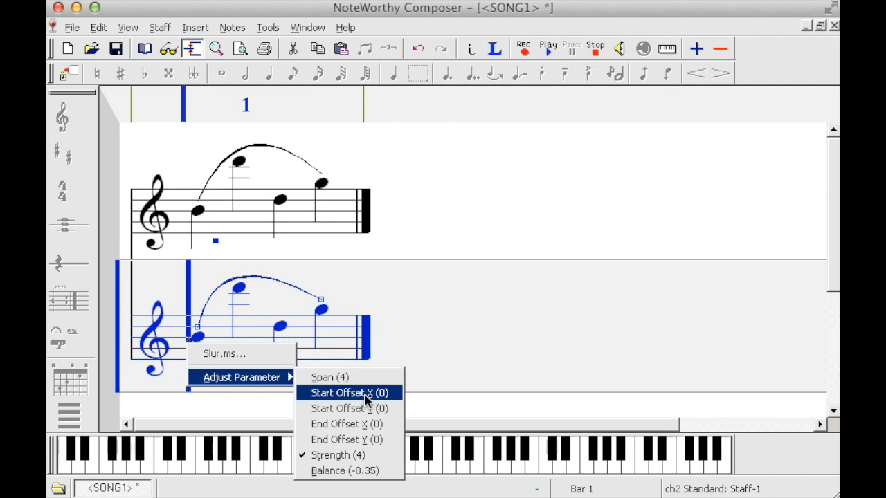
left_click(377, 442)
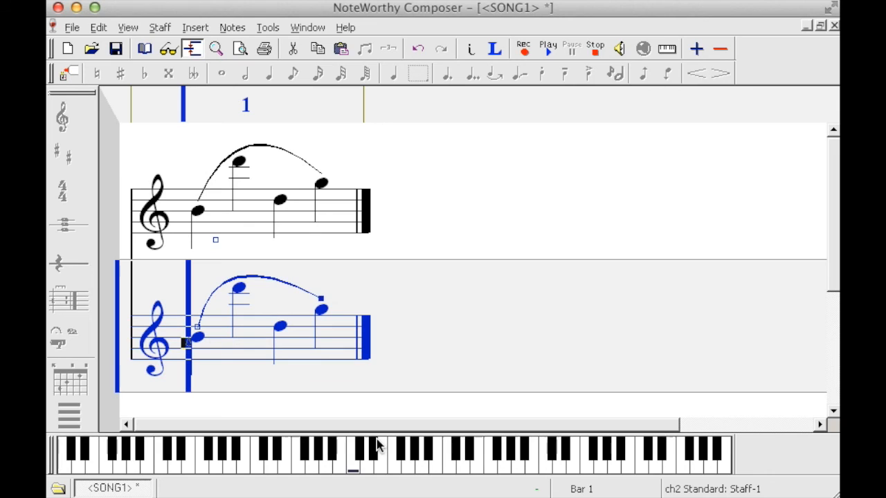
key("plus")
key("plus")
key("plus")
key("plus")
key("plus")
key("plus")
key("plus")
key("plus")
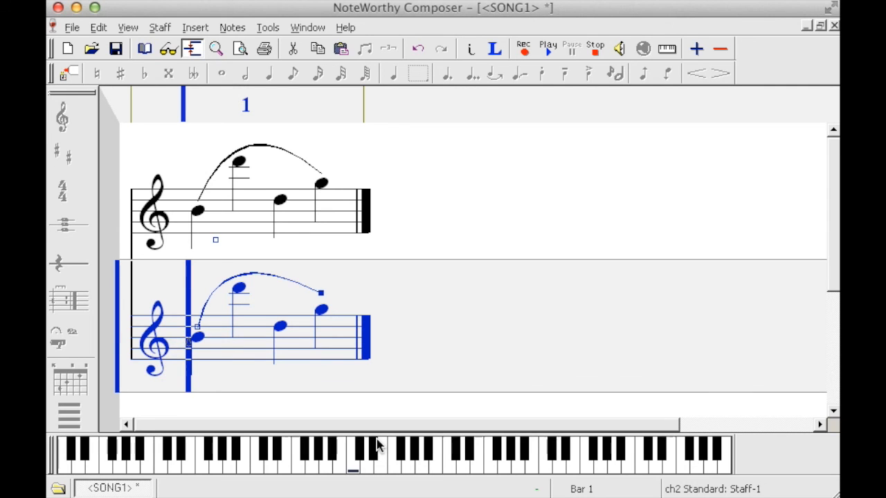
Step: Refresh the score and deselect the slur object by placing the cursor after the lower staff's last note
left_click(126, 27)
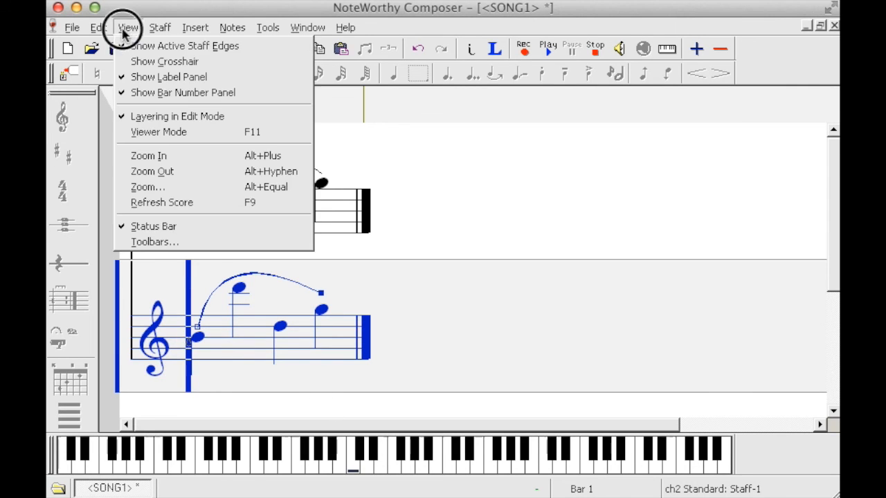
left_click(192, 210)
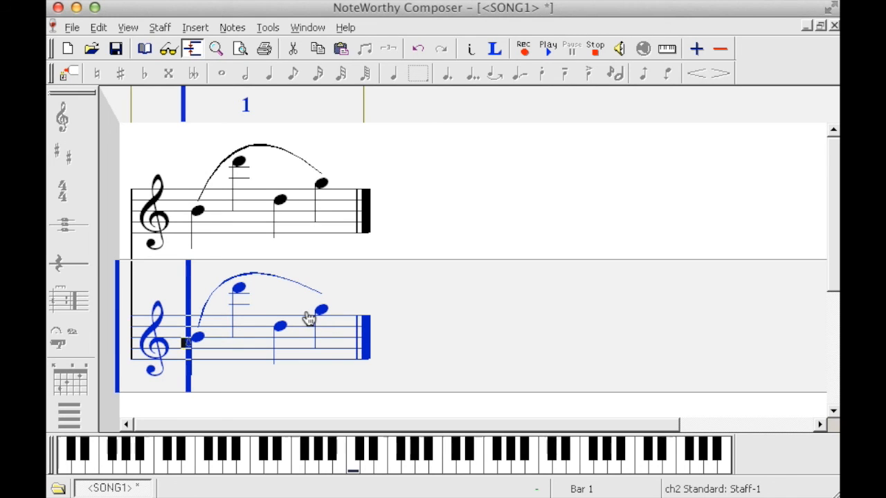
left_click(346, 330)
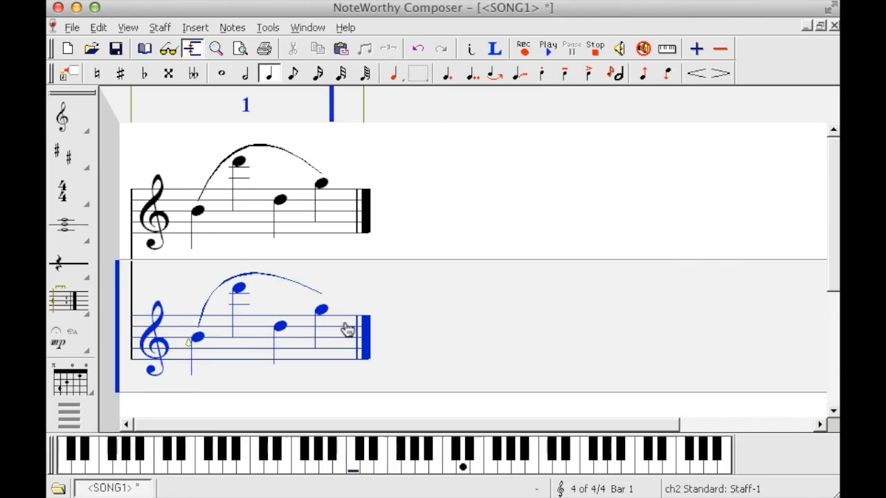